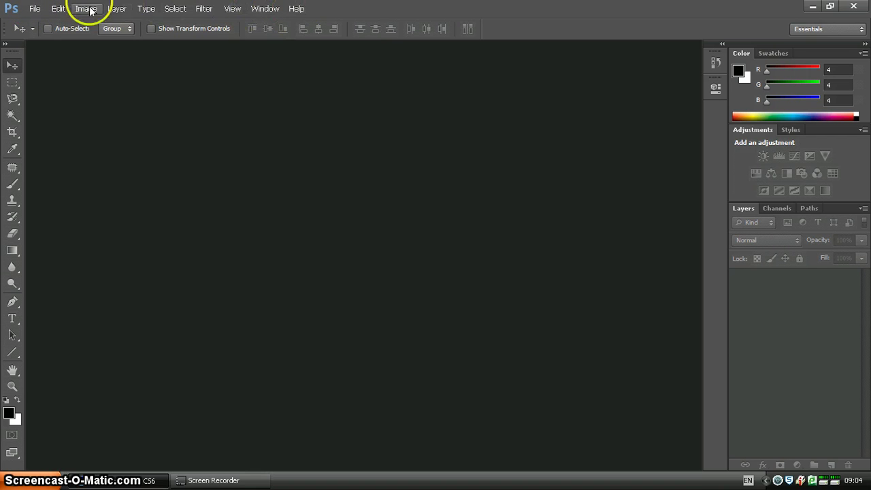
left_click(37, 10)
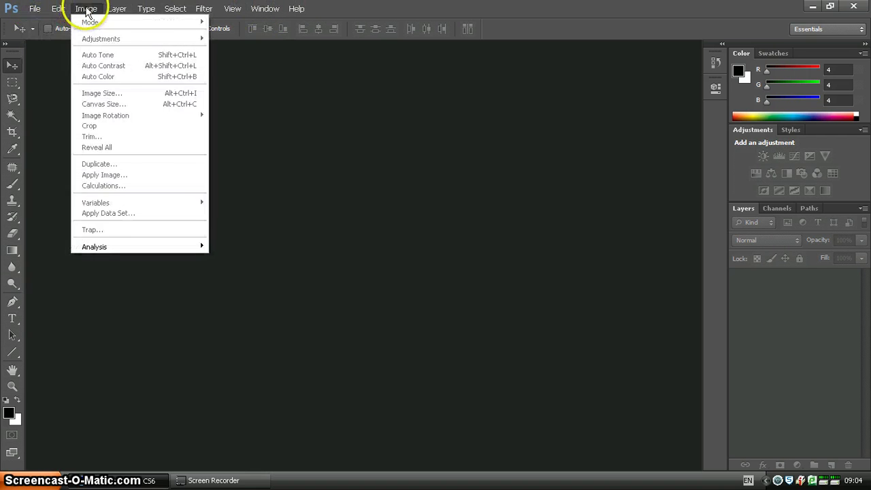
mouse_move(117, 12)
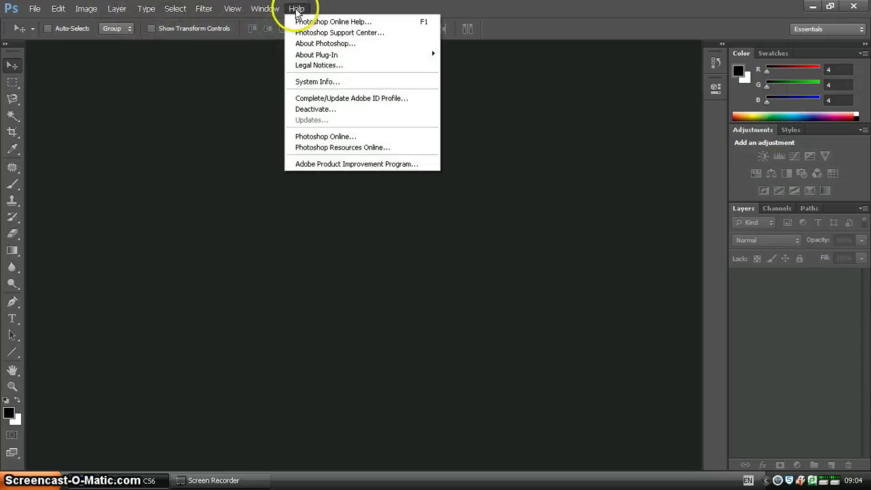
left_click(117, 92)
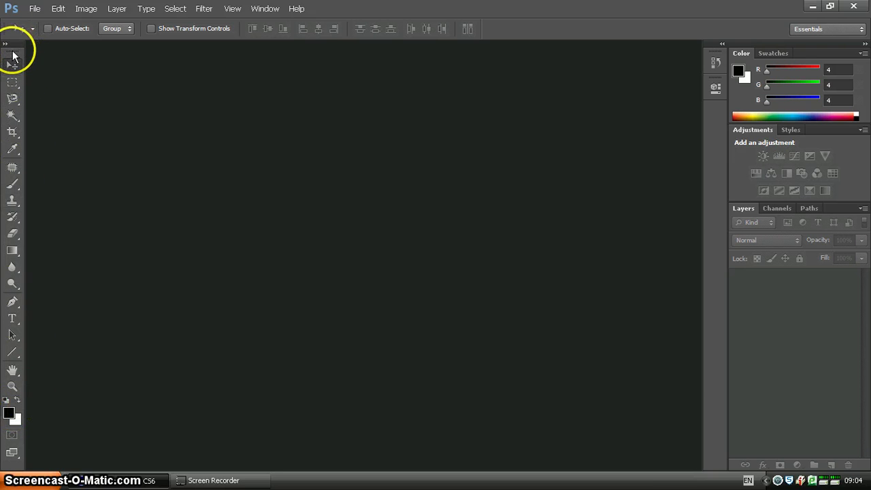
Step: Expand the toolbox to two columns and collapse it back to a single column
left_click(12, 50)
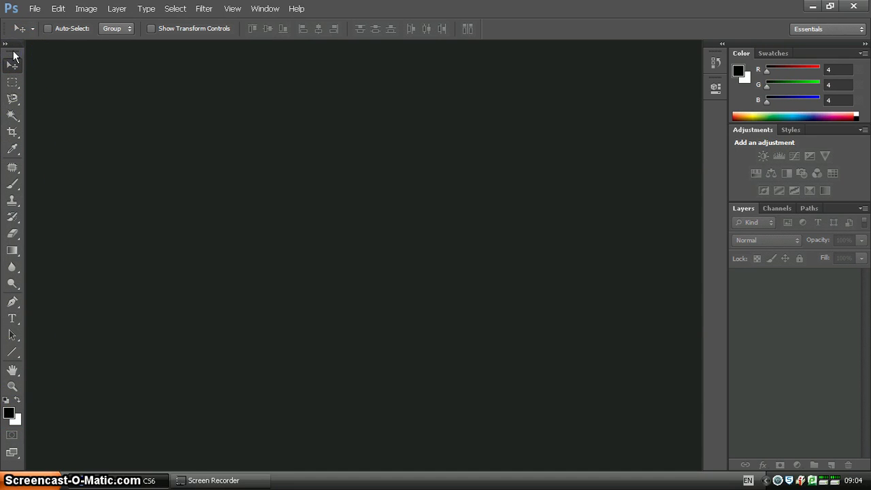
left_click(14, 48)
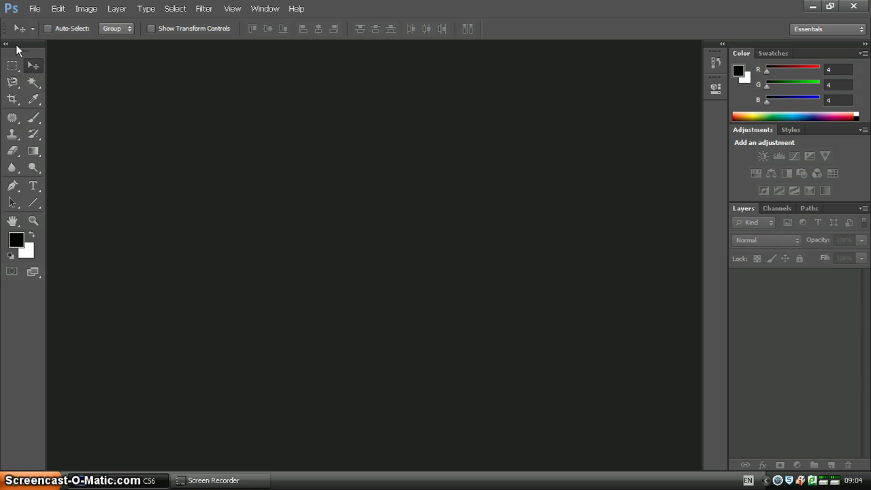
left_click(19, 46)
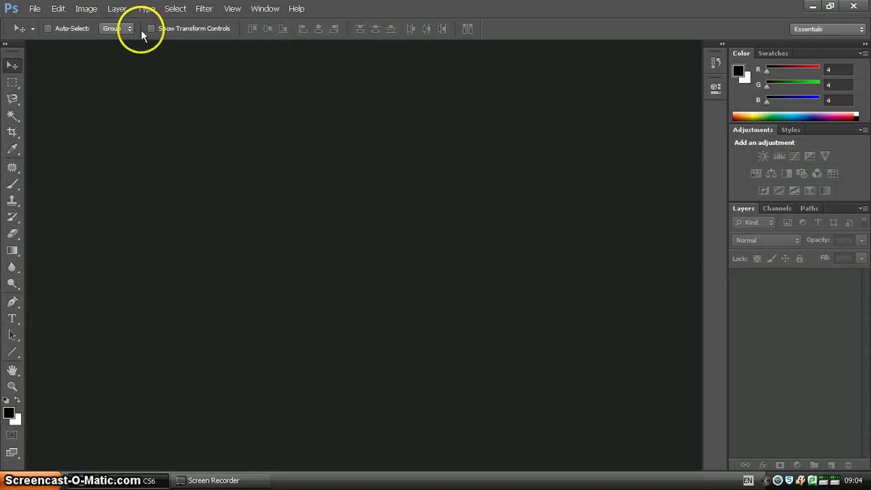
Step: Examine the option settings of the marquee, lasso, magic wand, crop, eyedropper, healing and brush tools, ending on the Move tool
left_click(12, 82)
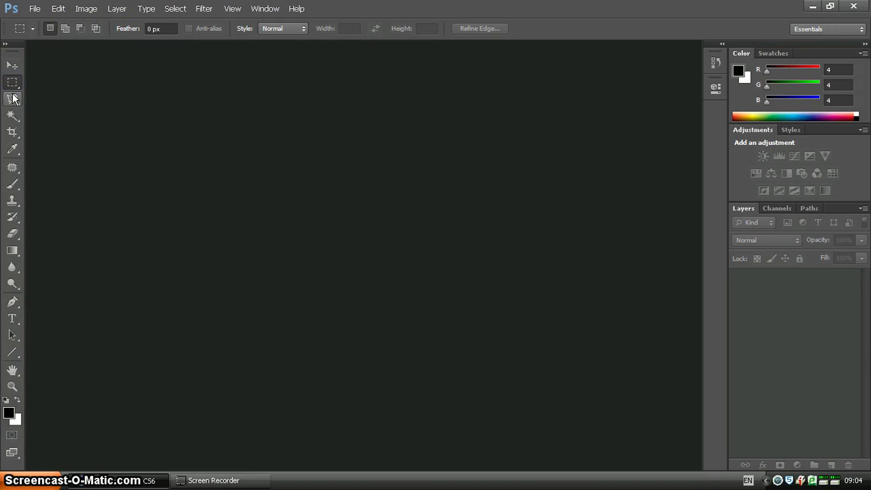
left_click(14, 99)
left_click(12, 116)
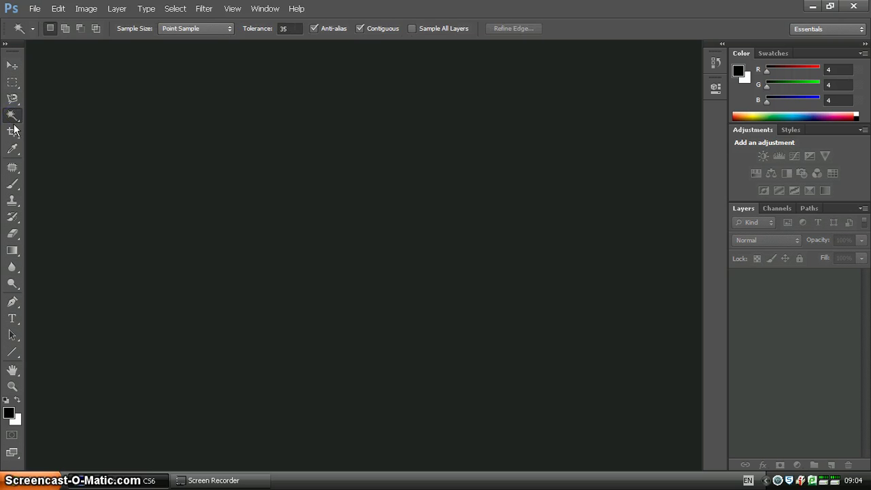
left_click(11, 135)
left_click(11, 149)
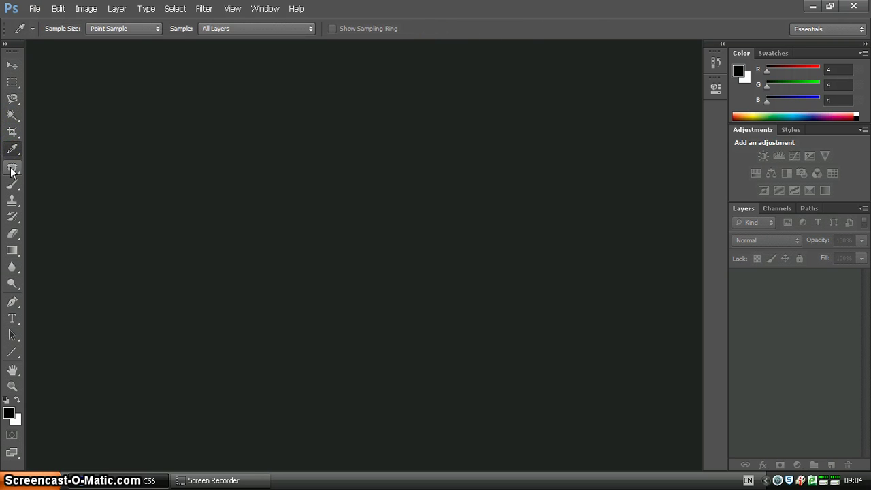
left_click(12, 167)
left_click(12, 183)
left_click(11, 66)
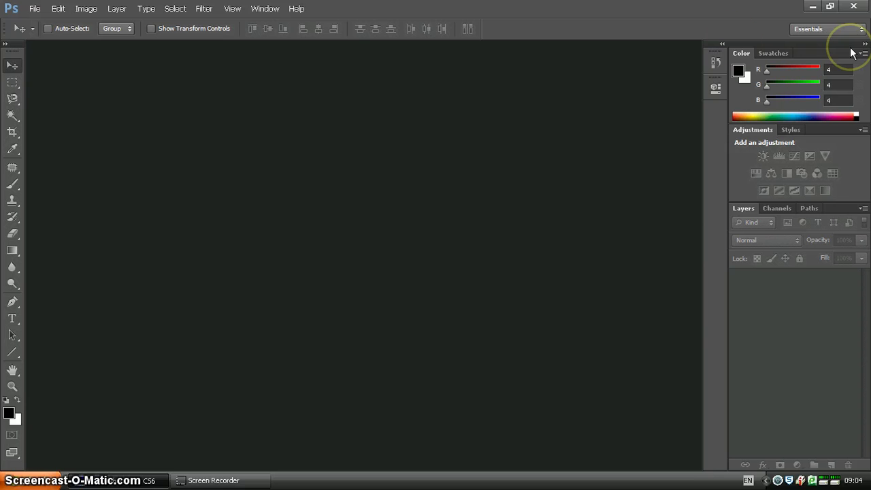
Step: Switch the workspace to the Photography layout
left_click(266, 8)
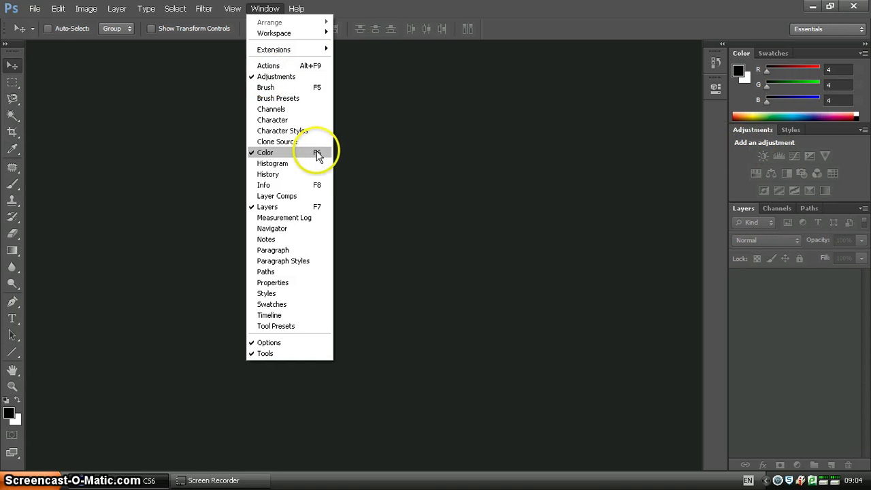
left_click(421, 81)
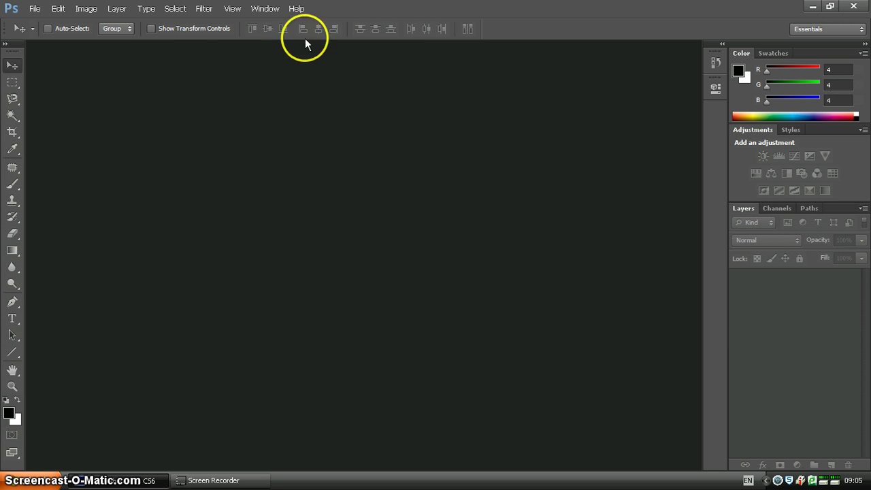
left_click(266, 9)
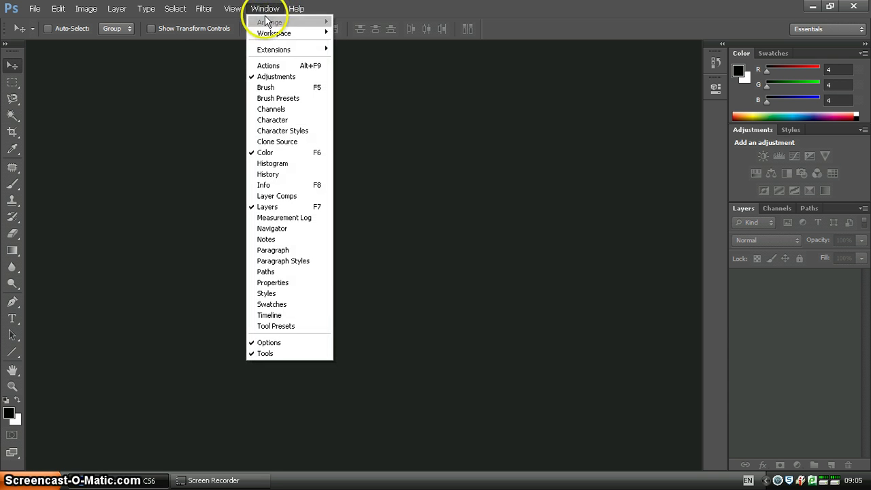
mouse_move(273, 36)
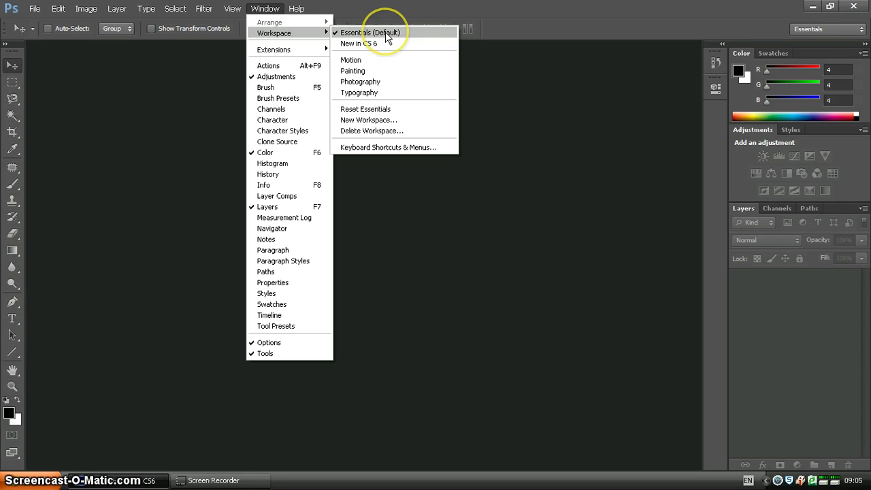
left_click(361, 82)
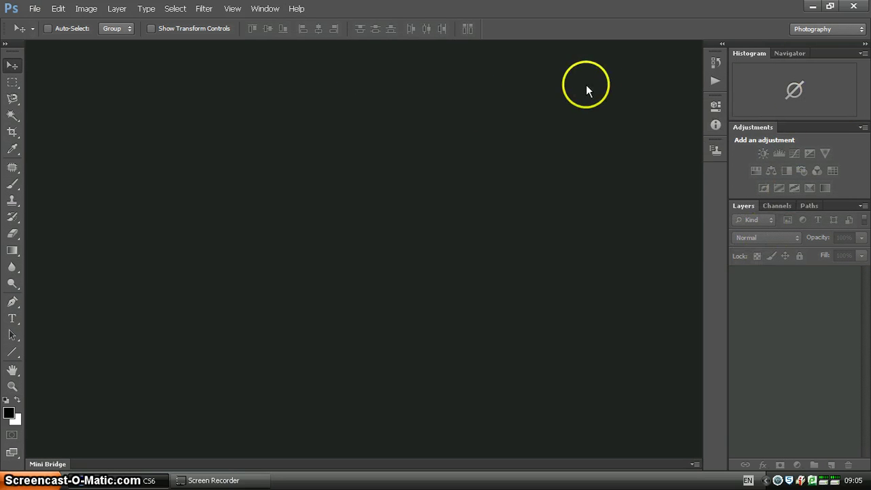
Step: Switch the workspace to Typography and return to the default Essentials layout
left_click(265, 9)
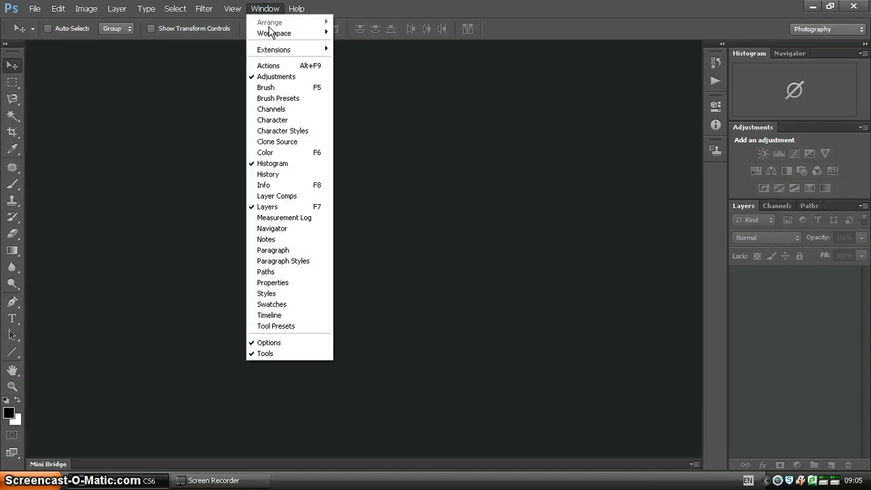
left_click(369, 91)
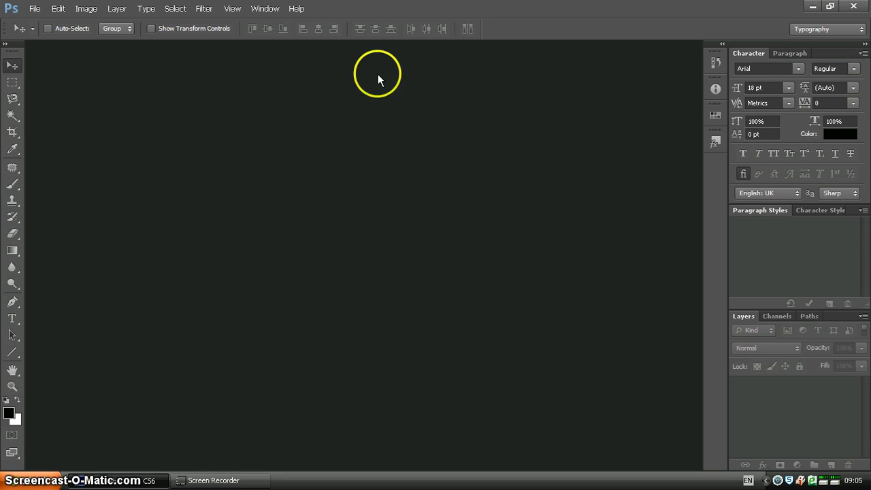
left_click(266, 9)
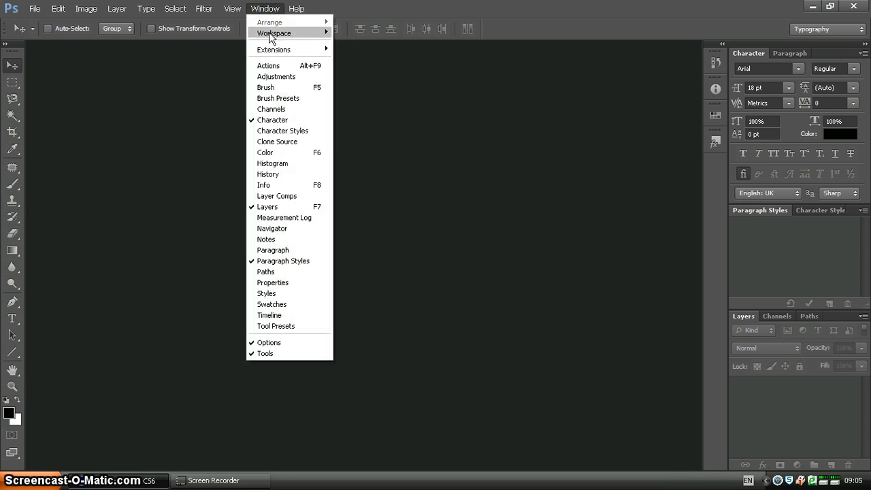
mouse_move(300, 33)
left_click(348, 35)
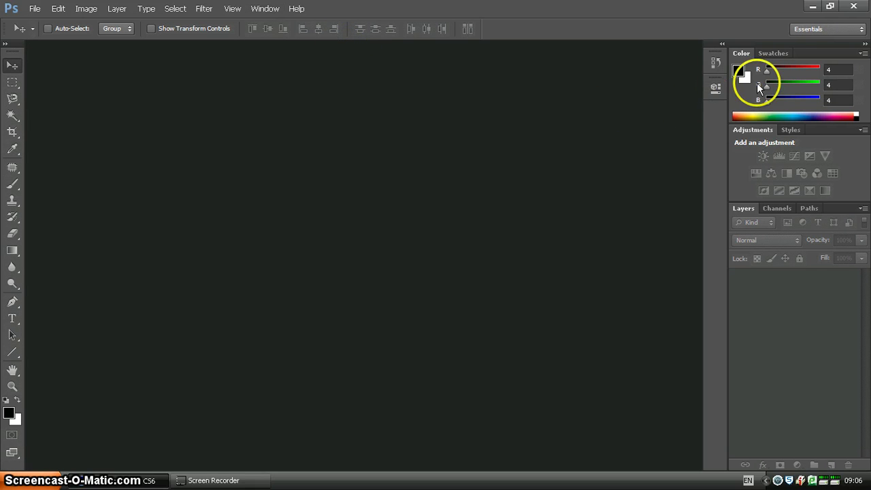
Step: Undock the panel group into the work area and separate the Styles, Adjustments and Channels panels into floating panels
left_click_drag(779, 45, 480, 73)
left_click_drag(500, 156, 647, 171)
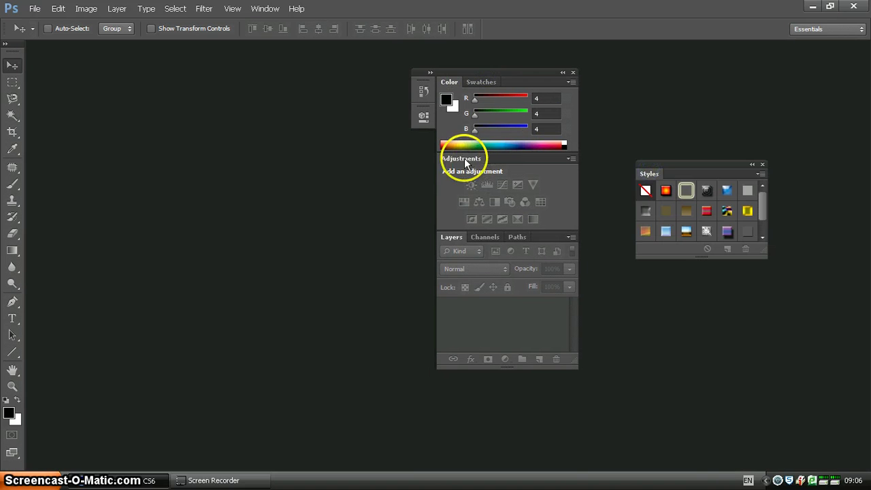
left_click_drag(465, 162, 317, 165)
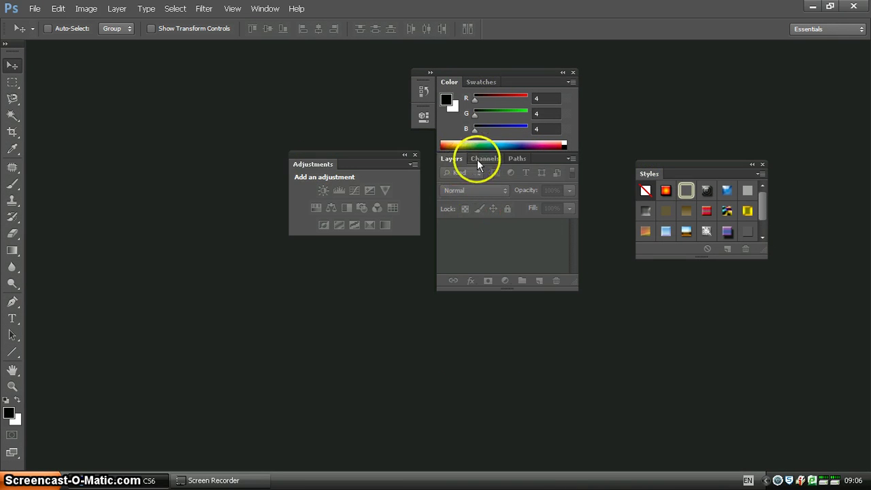
left_click_drag(477, 159, 375, 288)
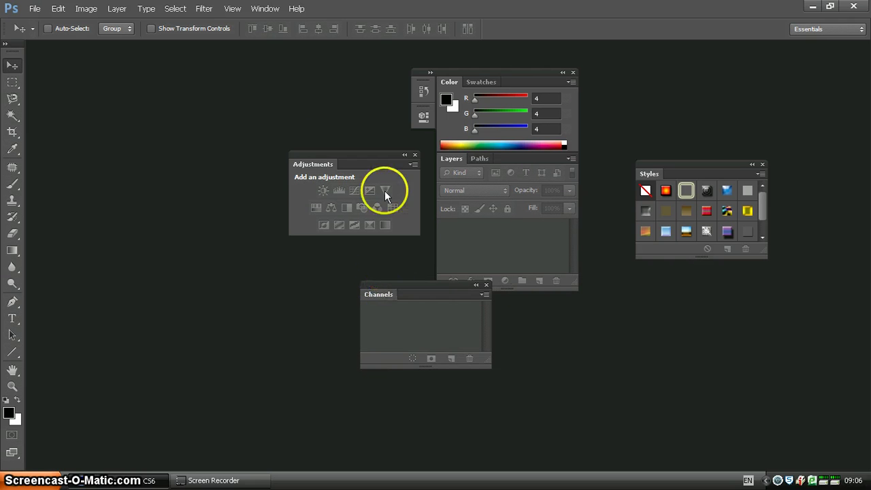
Step: Reset the Essentials workspace to its default panel arrangement
left_click(268, 10)
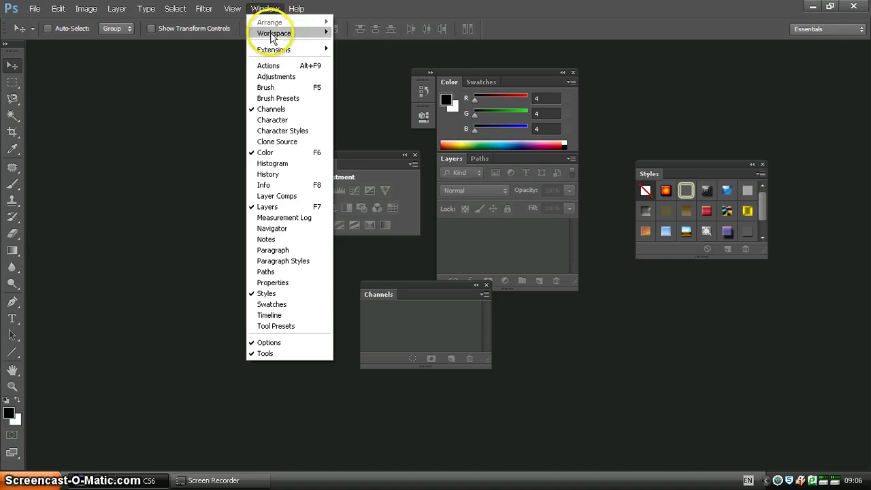
mouse_move(279, 38)
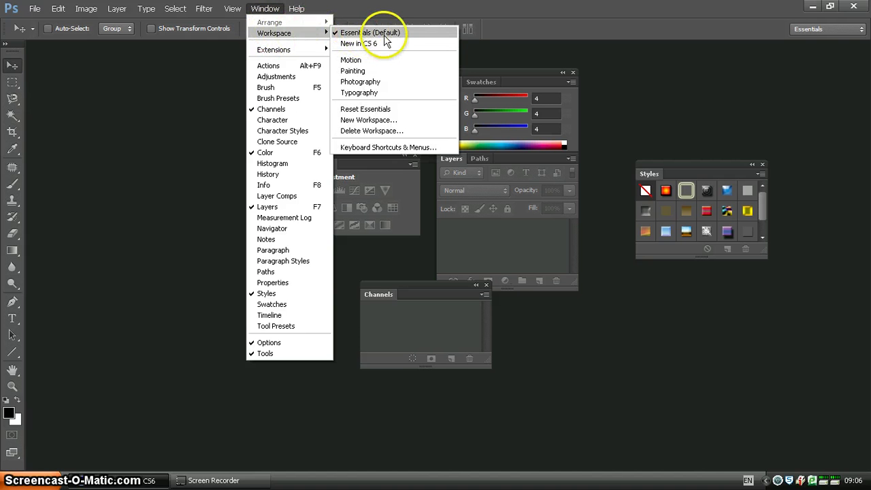
left_click(387, 110)
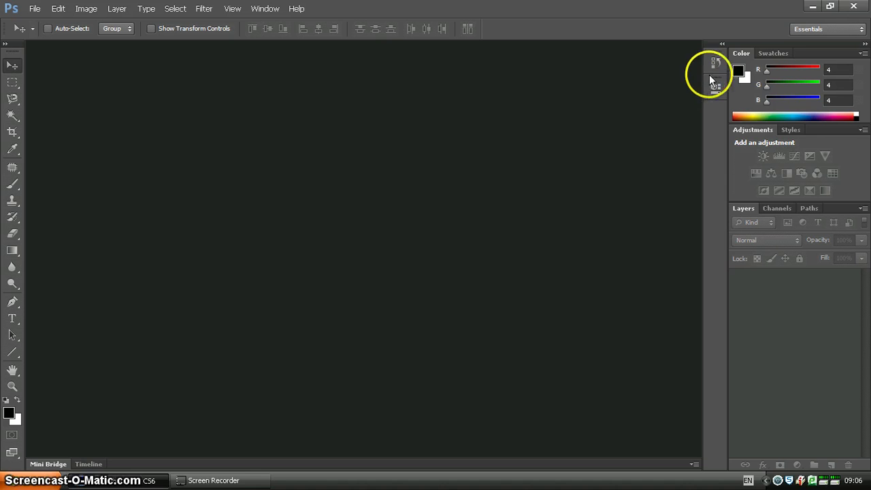
left_click(861, 31)
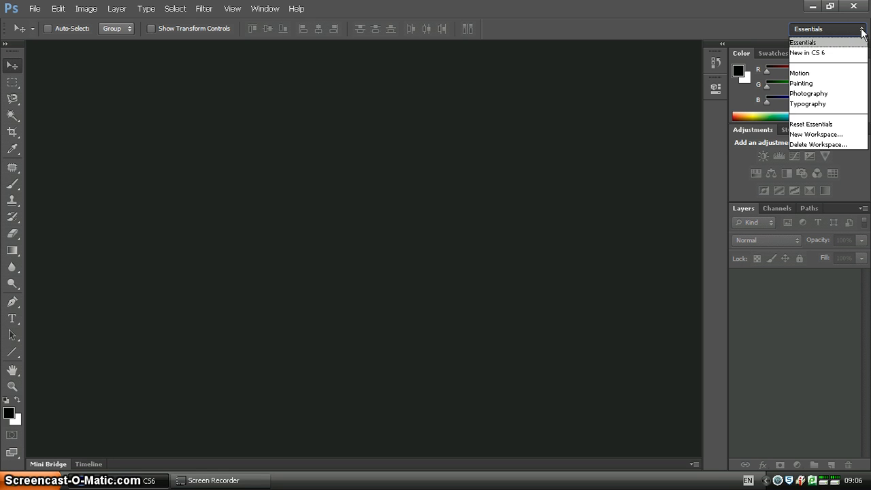
left_click(266, 10)
left_click(265, 9)
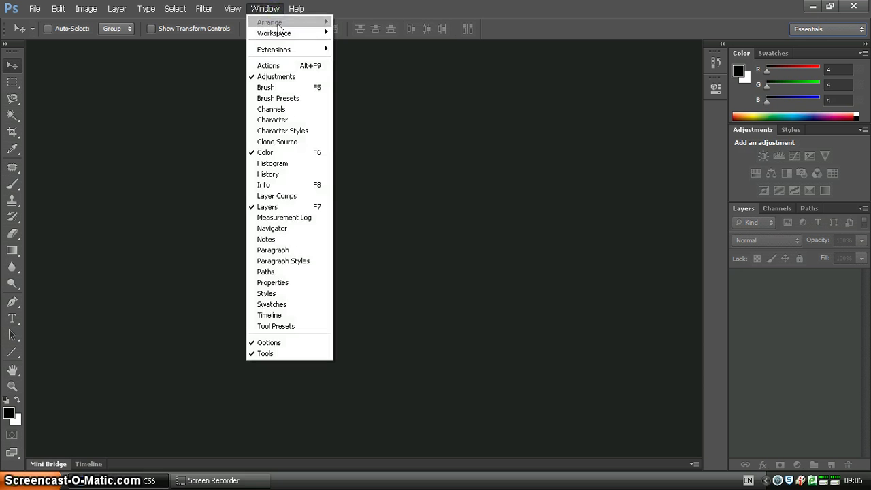
mouse_move(279, 35)
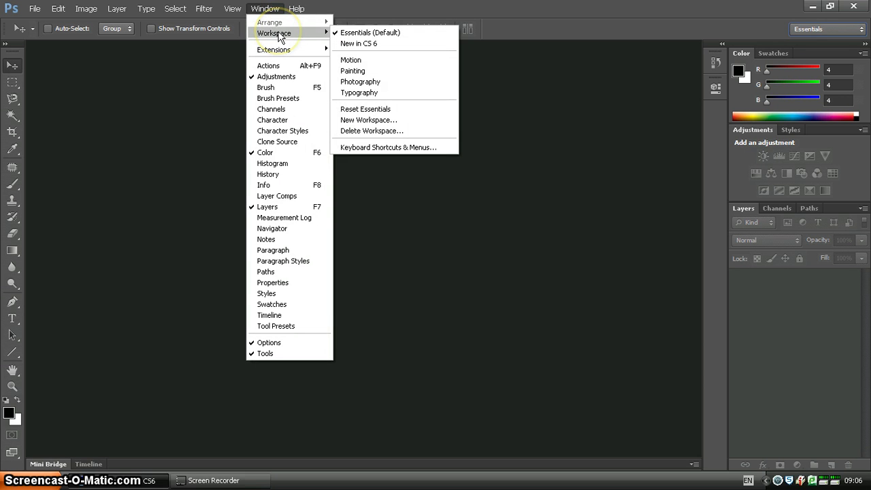
left_click(267, 11)
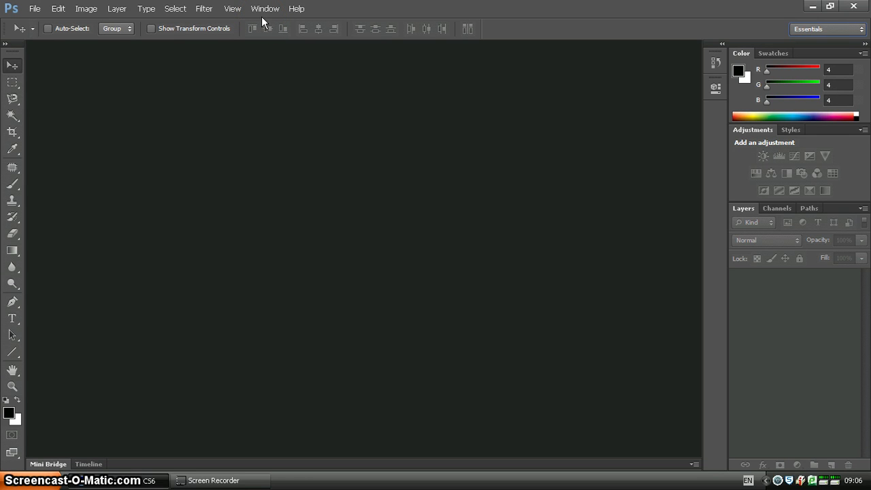
Step: Start a new document and set its preset to International Paper
left_click(33, 10)
left_click(36, 23)
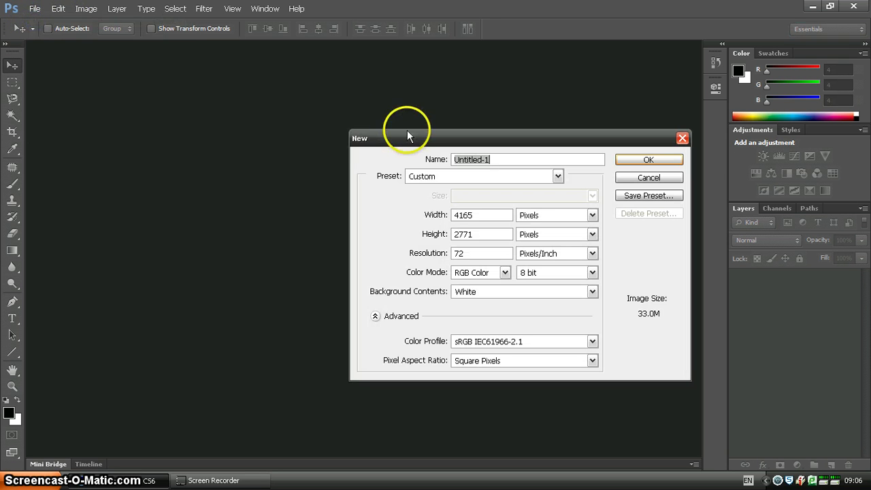
left_click_drag(407, 132, 260, 90)
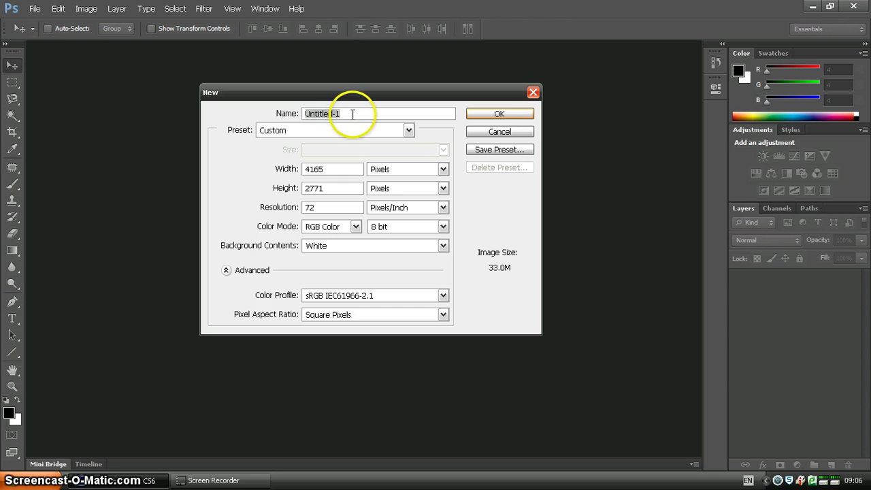
left_click(408, 130)
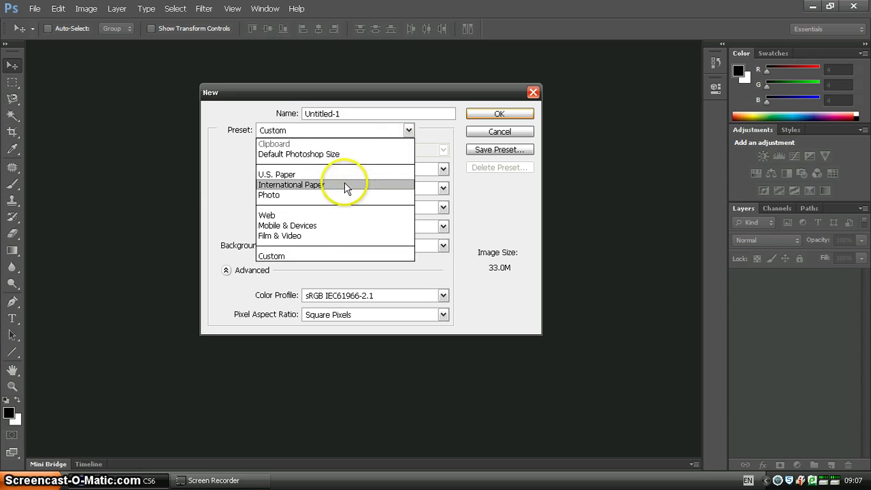
left_click(271, 185)
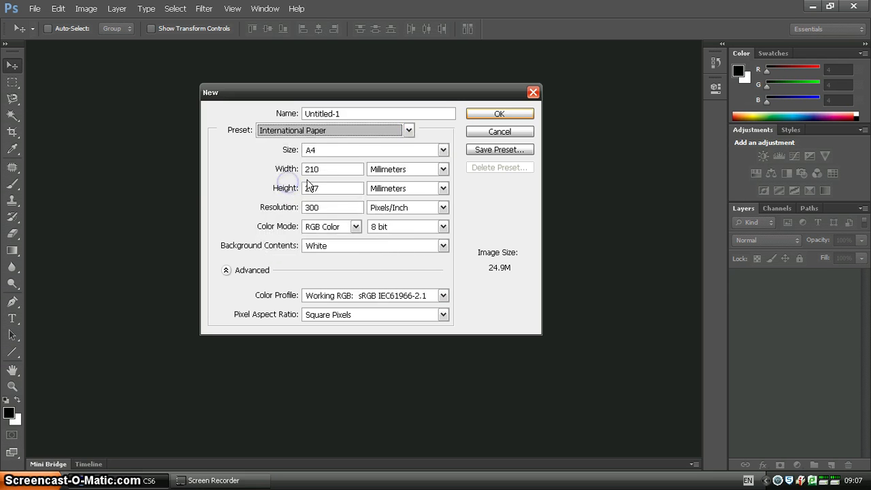
Step: Review the available paper sizes and width units for the new document, keeping A4 and Millimeters
left_click(443, 150)
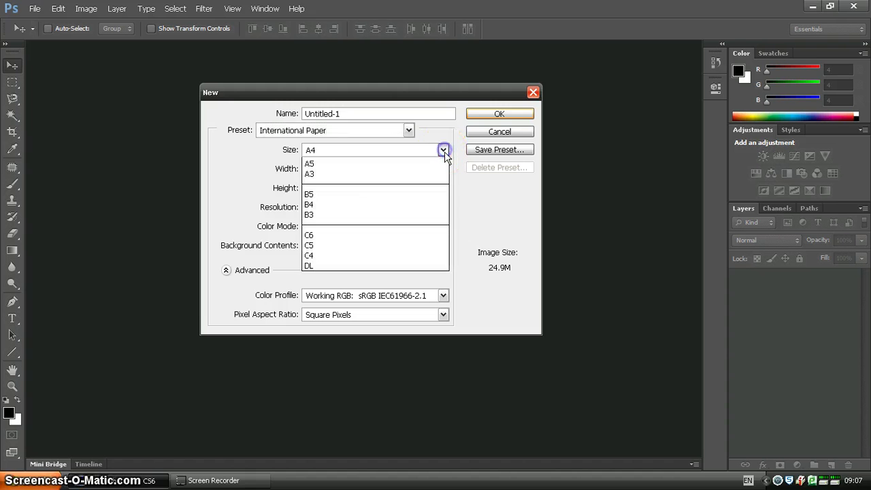
scroll(399, 274, "down", 2)
scroll(401, 184, "up", 2)
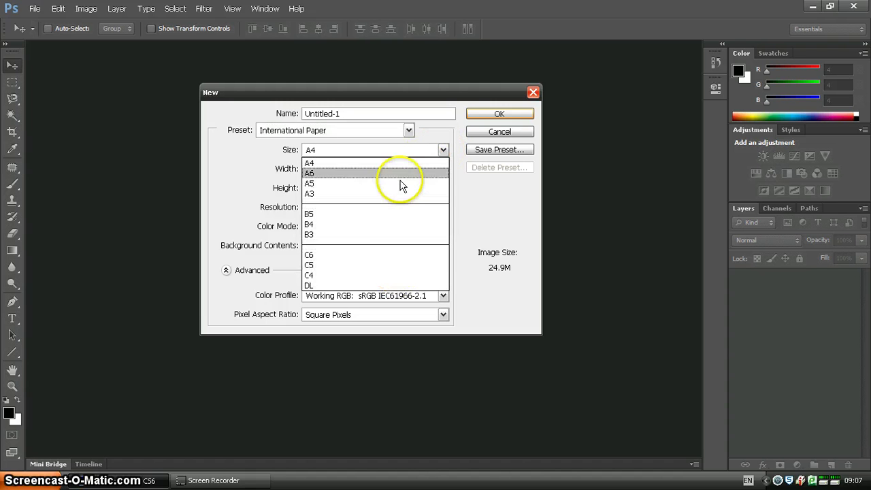
left_click(443, 149)
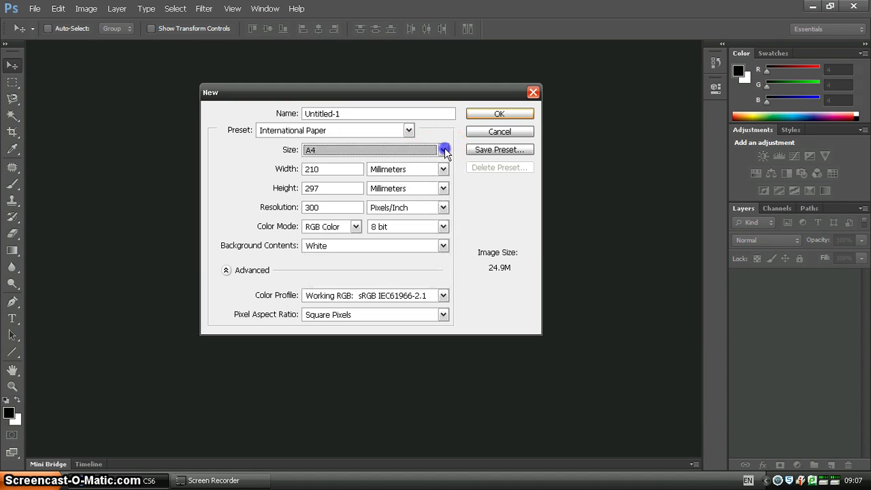
left_click(340, 168)
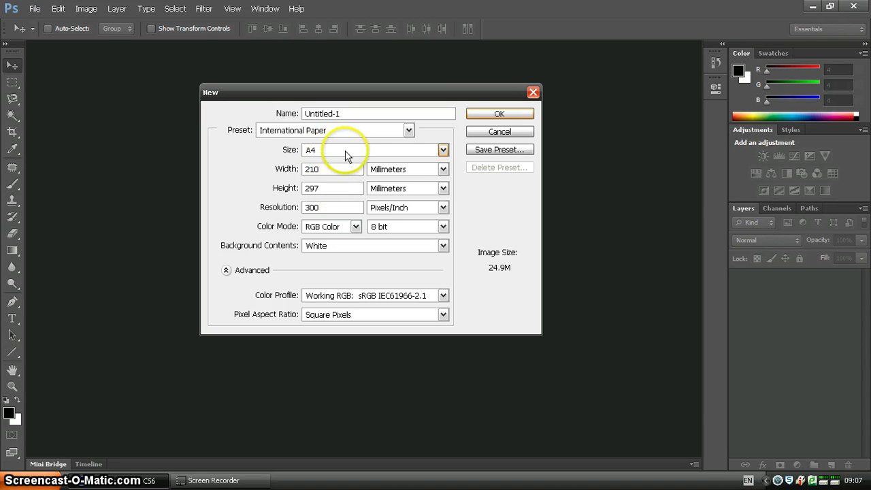
left_click(443, 169)
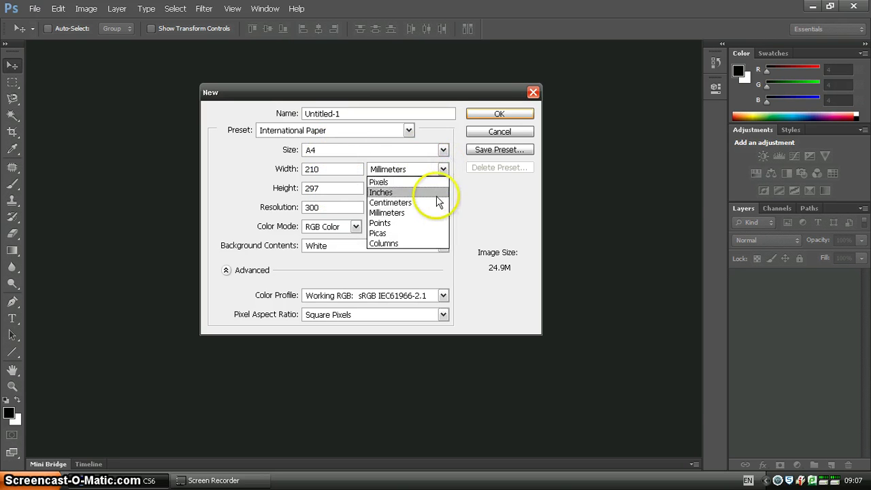
left_click(460, 185)
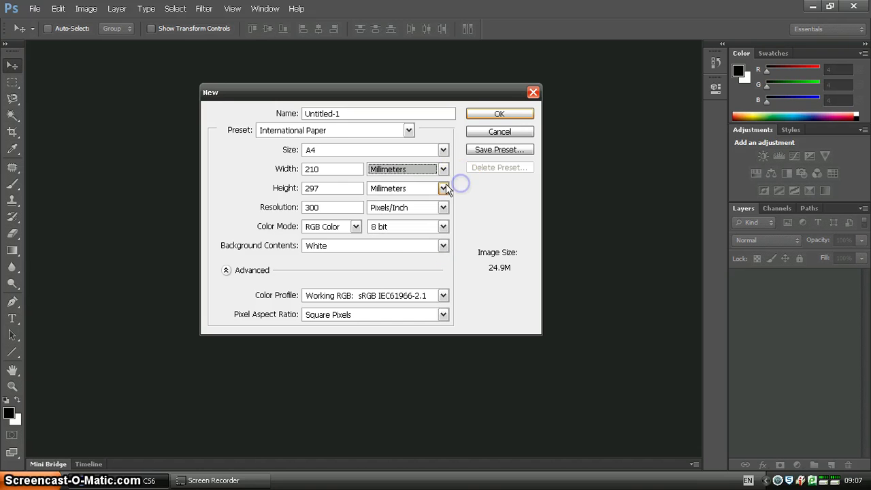
Step: Set the new document's resolution to 72 with Pixels/Inch as its unit
left_click(335, 207)
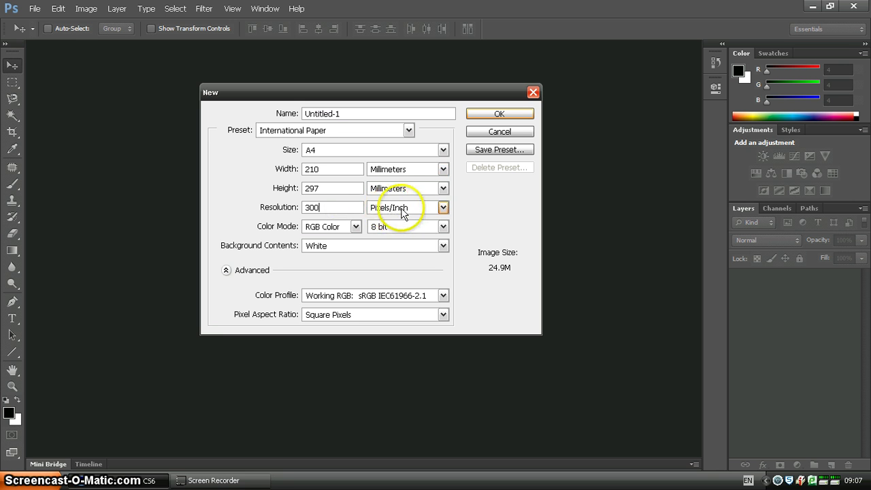
left_click(443, 208)
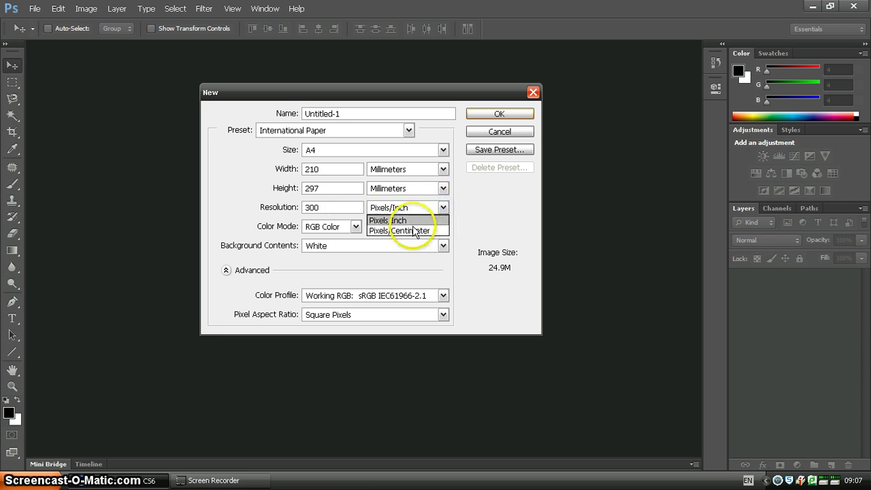
left_click(394, 220)
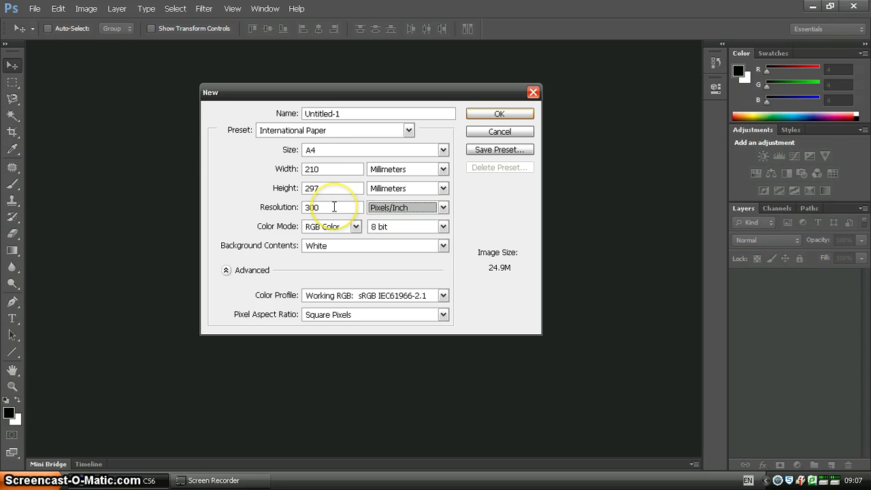
left_click_drag(334, 207, 311, 207)
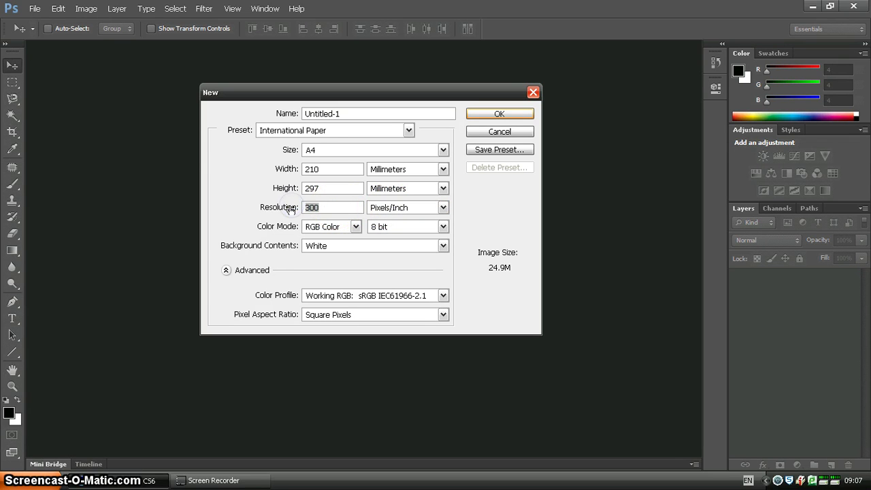
type("72")
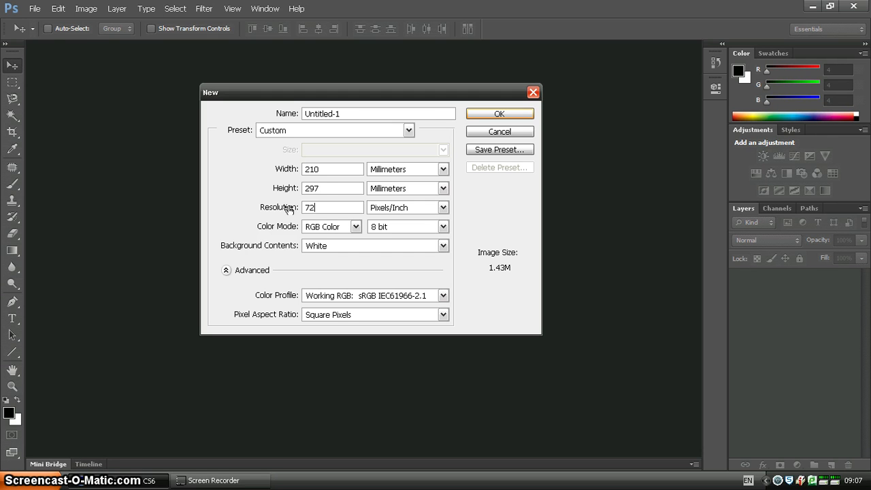
Step: Set the new document's resolution to 300 pixels per inch
left_click(319, 207)
left_click_drag(319, 207, 285, 207)
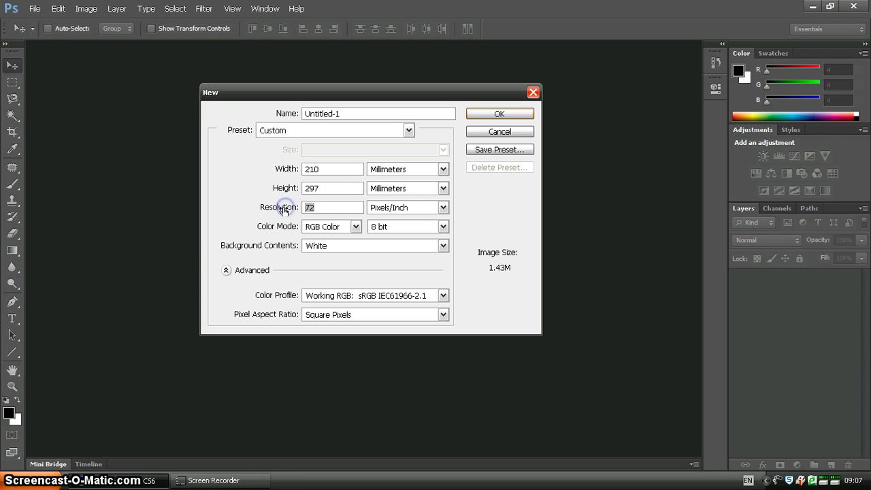
type("300")
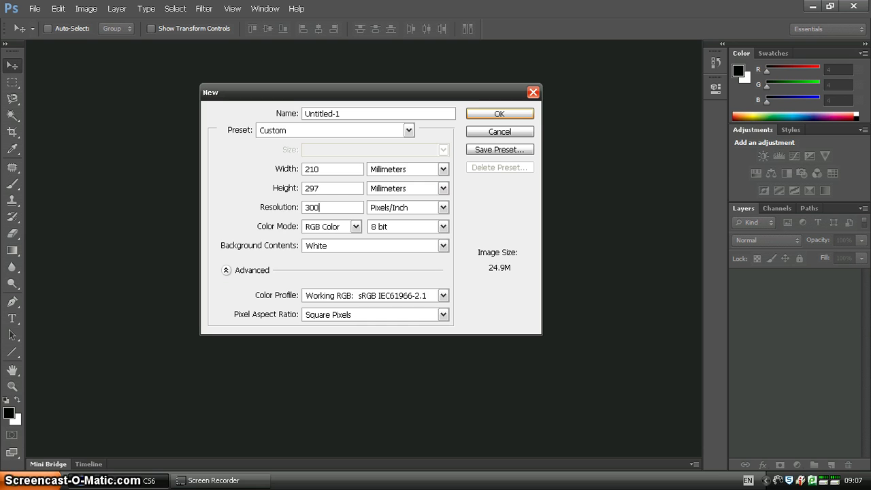
left_click(291, 211)
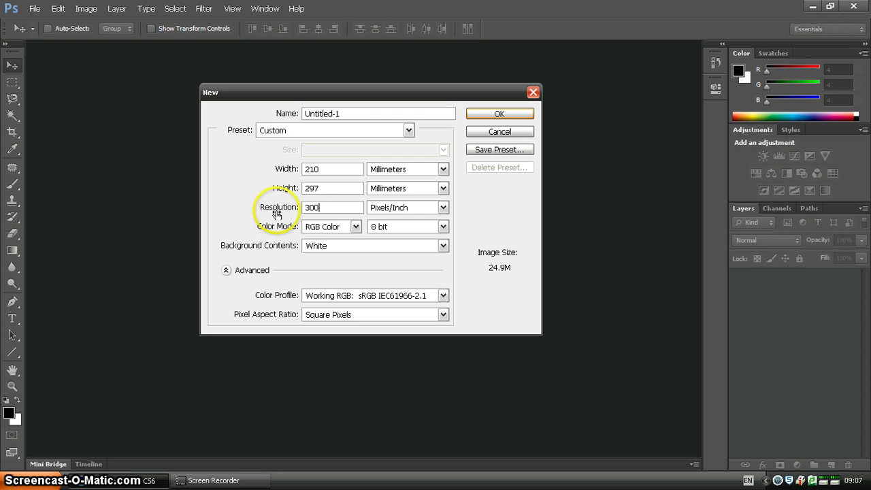
Step: Check the available color modes, keep RGB Color, and create the document
left_click(354, 227)
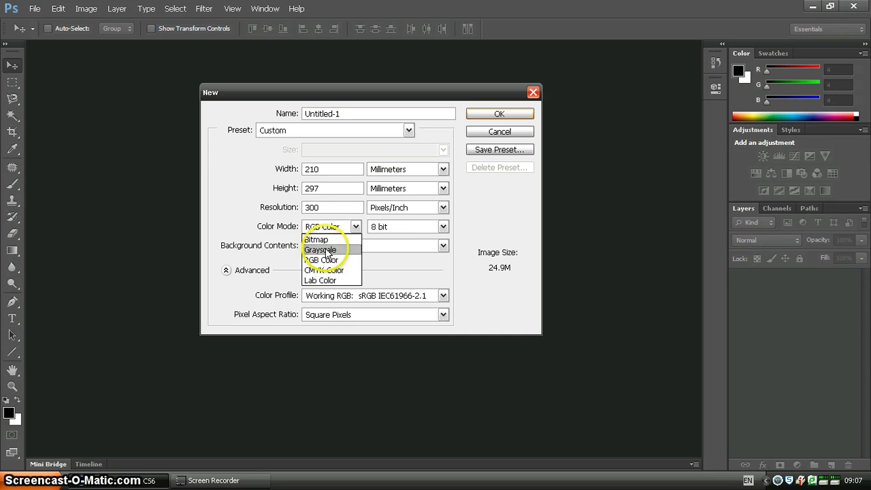
left_click(243, 225)
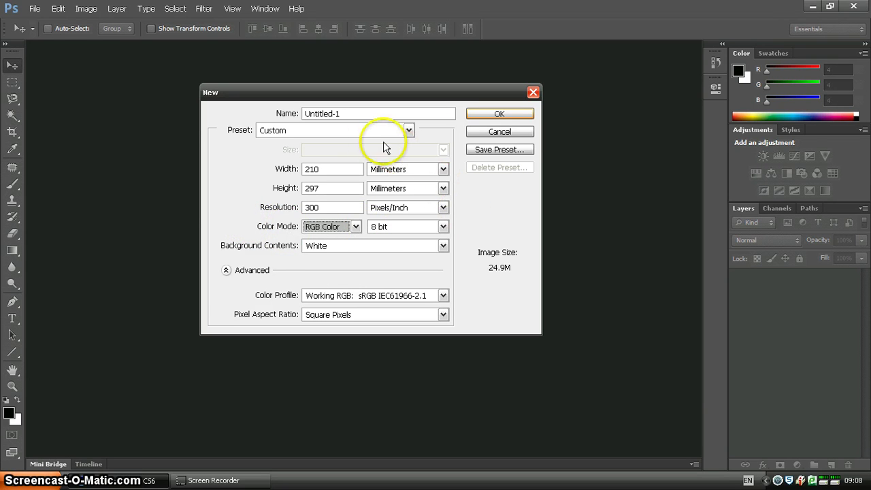
left_click(506, 113)
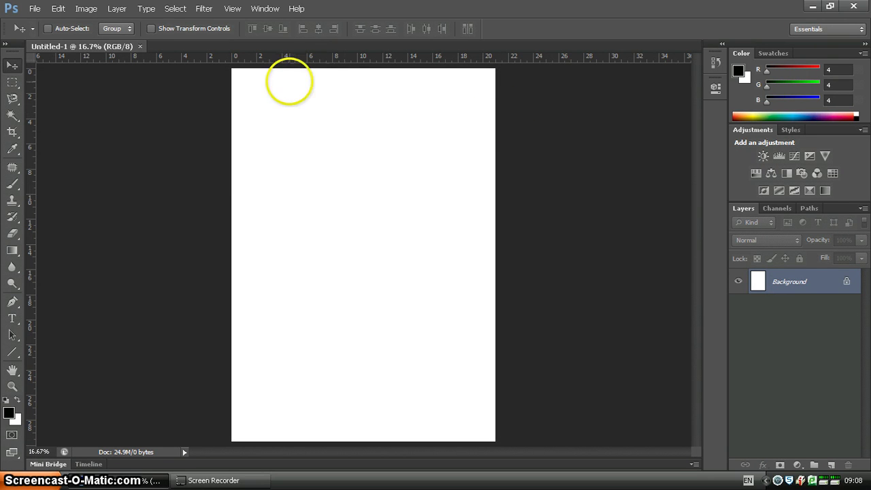
Step: Create a second document with the offered custom settings and switch between the two open documents
left_click(34, 8)
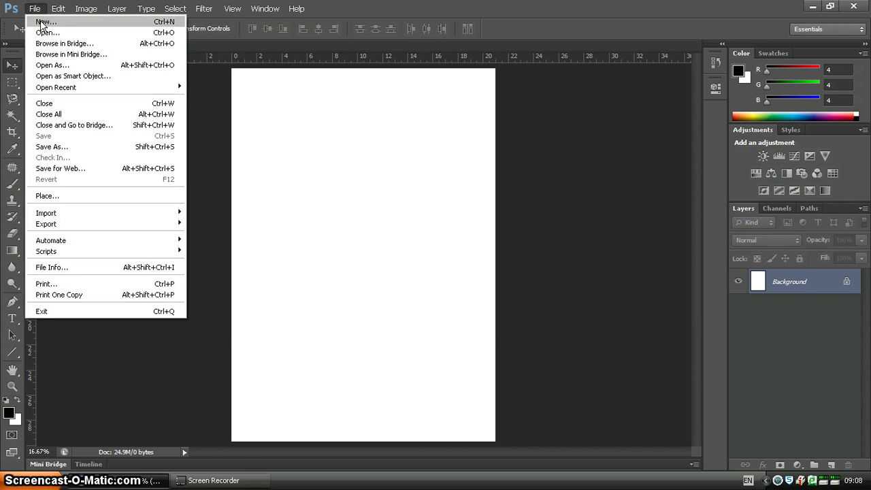
left_click(38, 21)
left_click(501, 113)
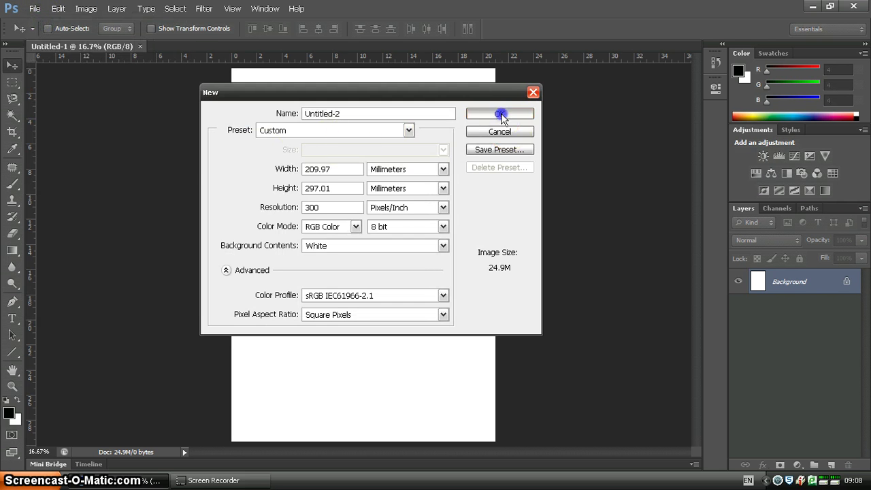
left_click(113, 48)
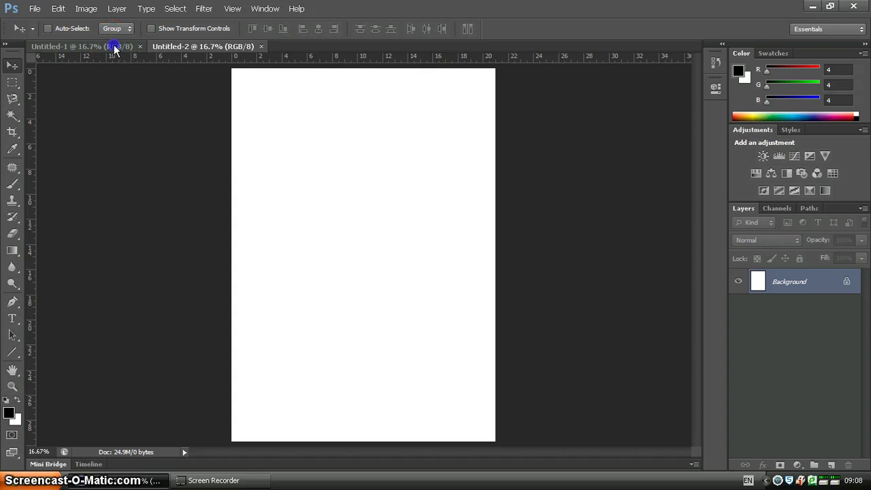
left_click(160, 47)
left_click_drag(168, 50, 284, 47)
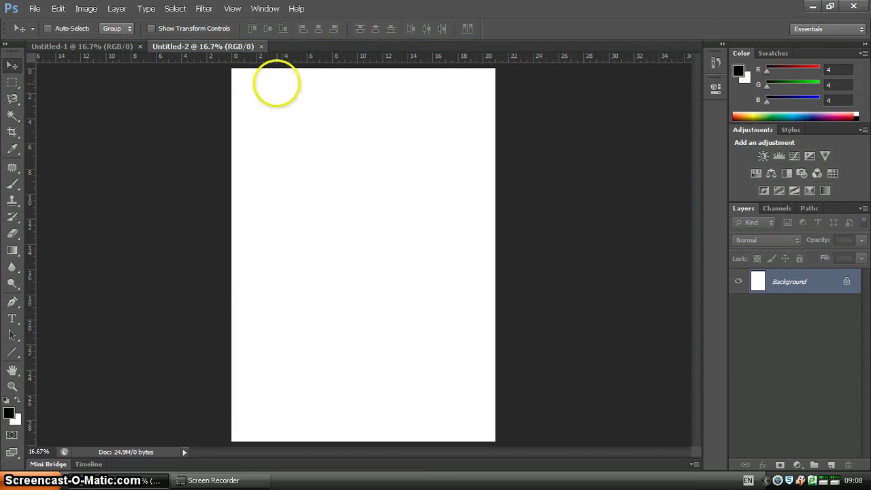
Step: Detach both documents into floating windows and spread them apart across the work area
left_click_drag(176, 46, 175, 136)
left_click_drag(112, 46, 347, 139)
left_click_drag(233, 137, 162, 71)
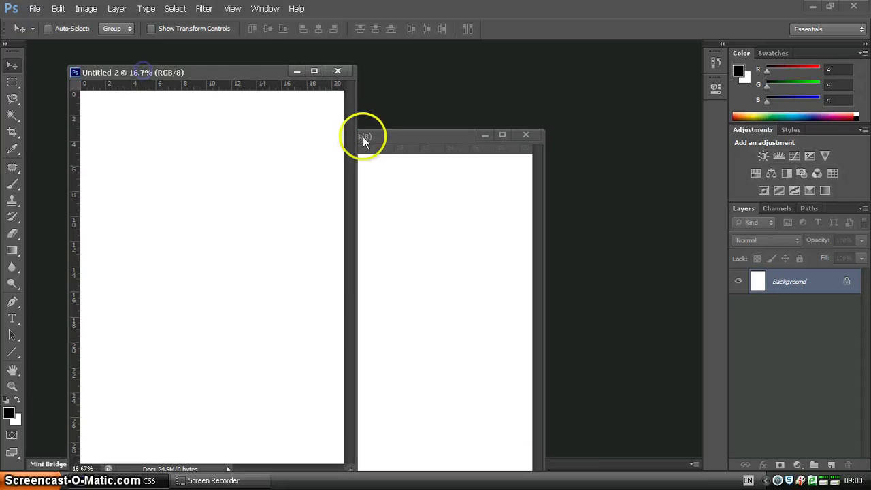
left_click_drag(360, 140, 382, 139)
Step: Merge the floating Untitled-1 window with Untitled-2 as tabs and dock the group back into the work area
left_click_drag(434, 97, 486, 81)
left_click_drag(432, 85, 243, 88)
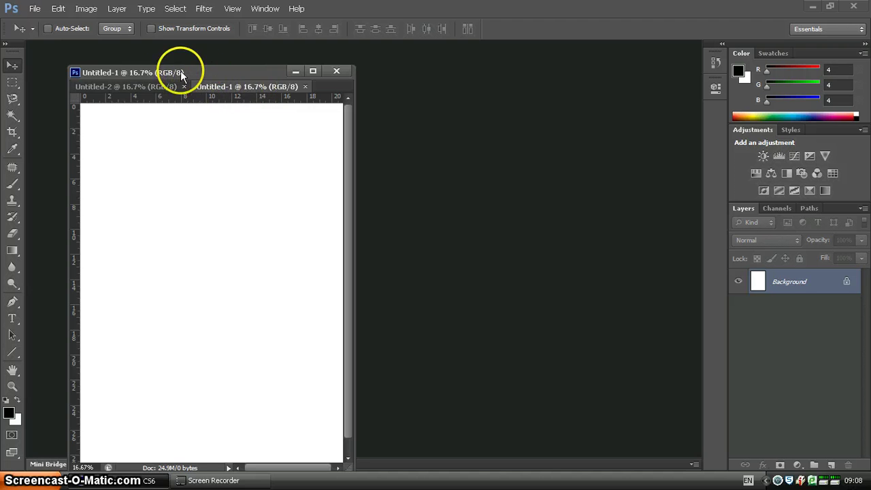
left_click_drag(180, 75, 180, 49)
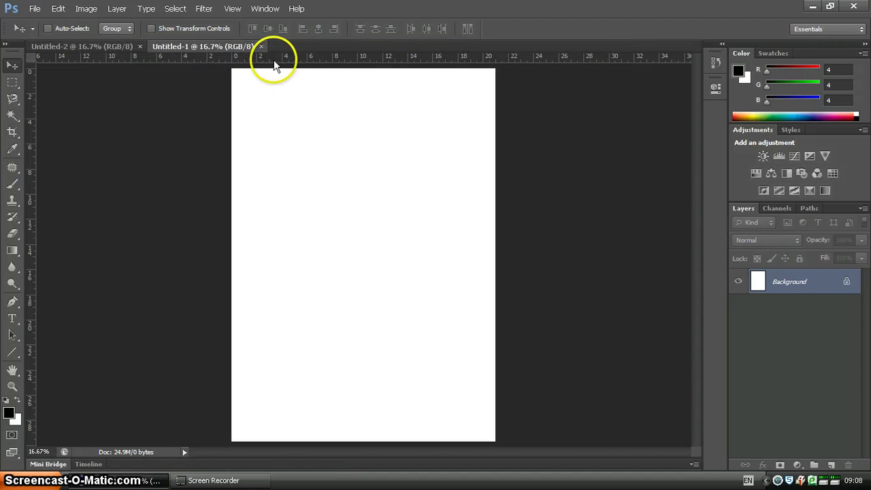
Step: Arrange the two open documents in the 2-up Horizontal layout
left_click(265, 9)
left_click(266, 22)
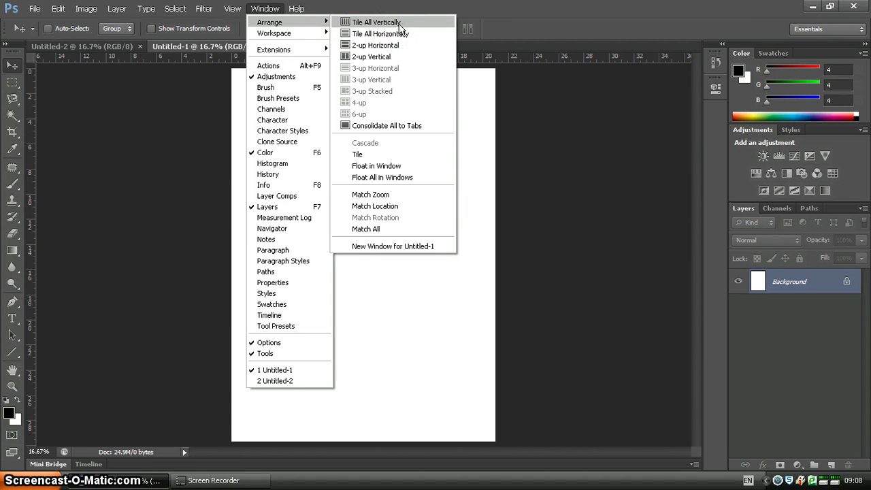
left_click(371, 45)
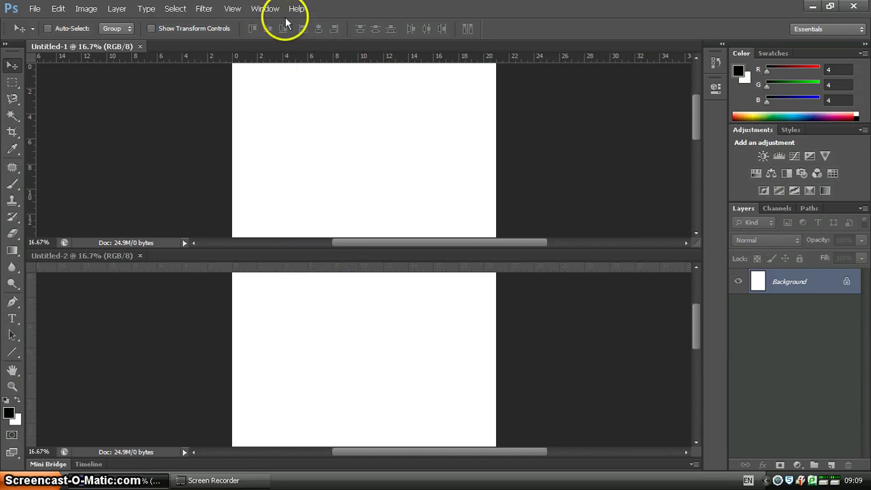
Step: Review the other window arrangements and consolidate all documents to tabs
left_click(265, 8)
mouse_move(270, 25)
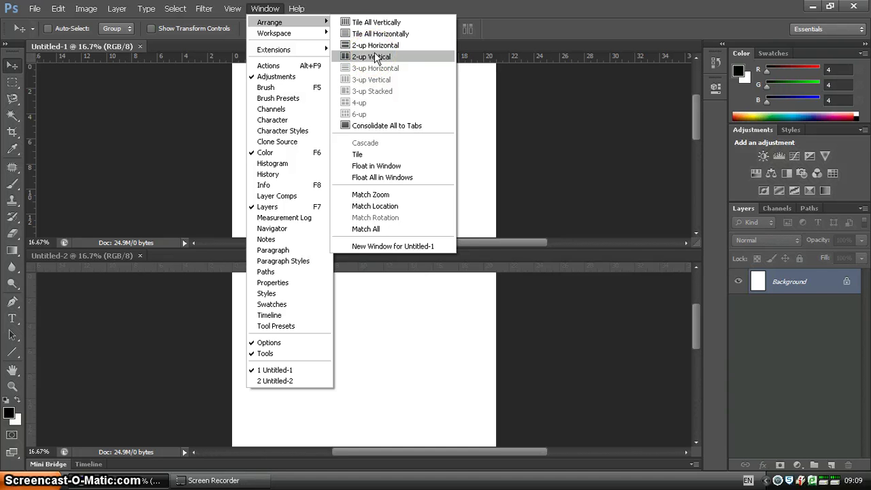
left_click(368, 24)
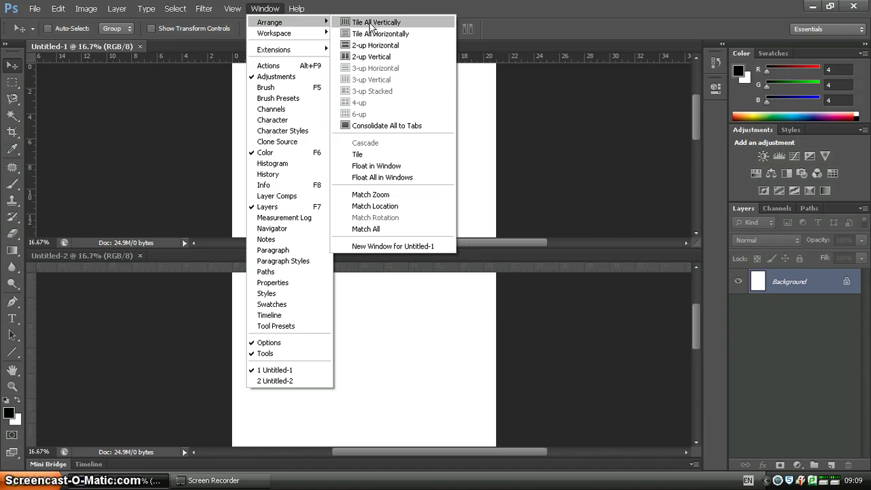
left_click(394, 126)
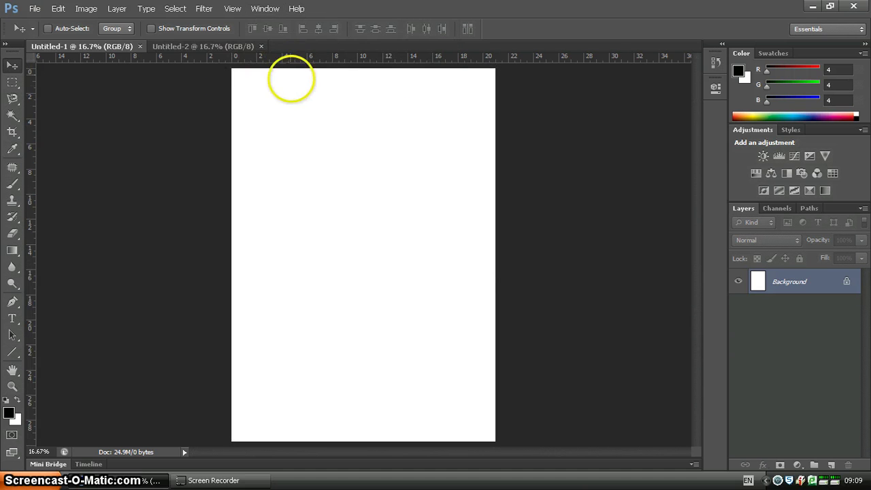
Step: Float all open documents in separate windows
left_click(269, 8)
mouse_move(279, 26)
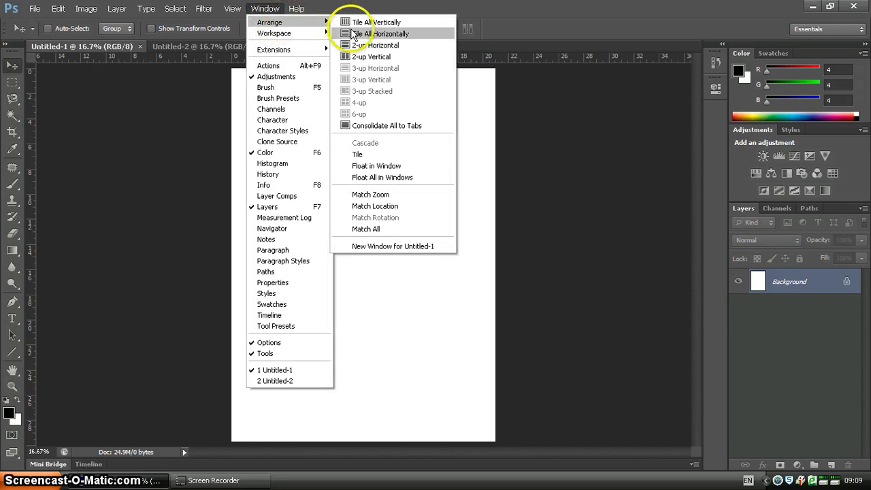
left_click(378, 179)
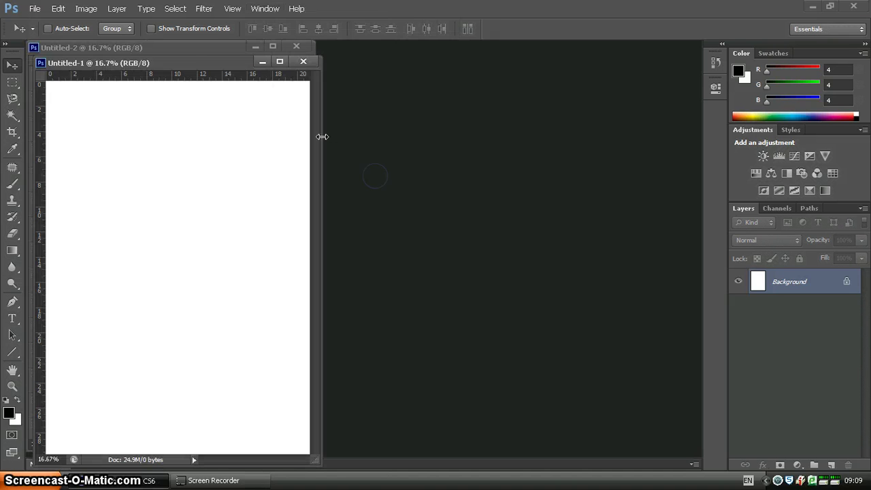
Step: Move the Untitled-1 window away from Untitled-2 and close both documents
left_click_drag(213, 63, 332, 88)
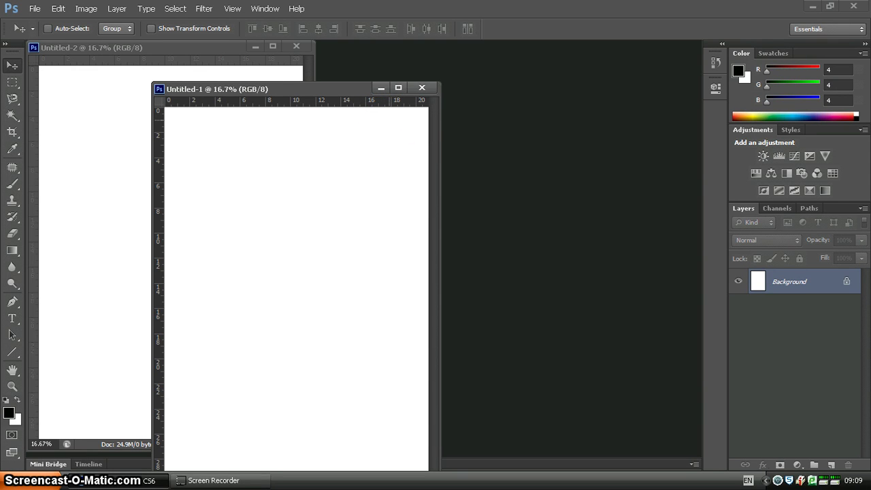
left_click(422, 89)
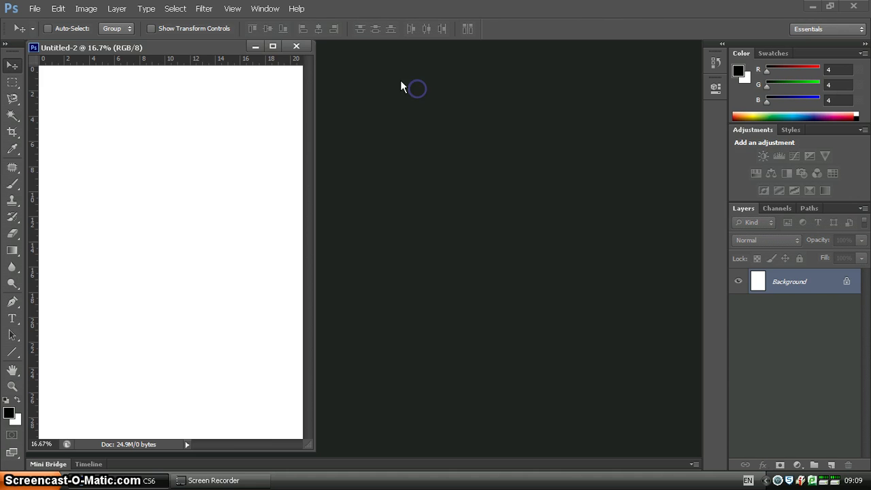
left_click(296, 47)
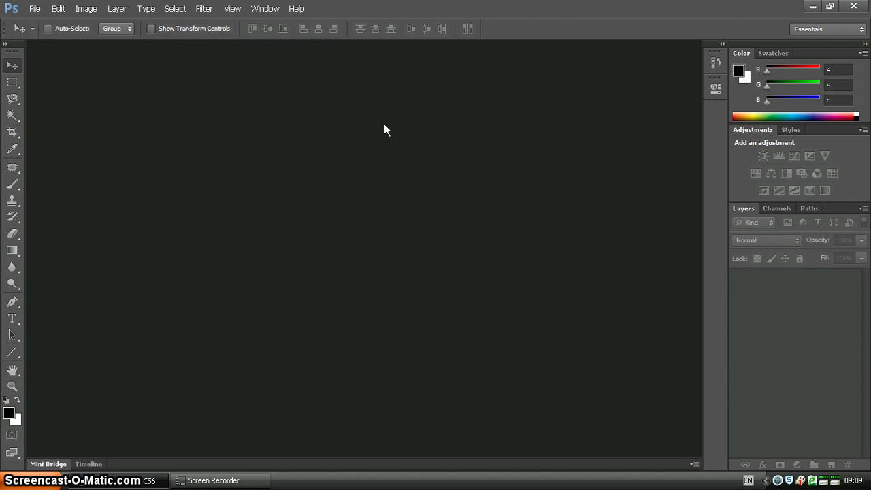